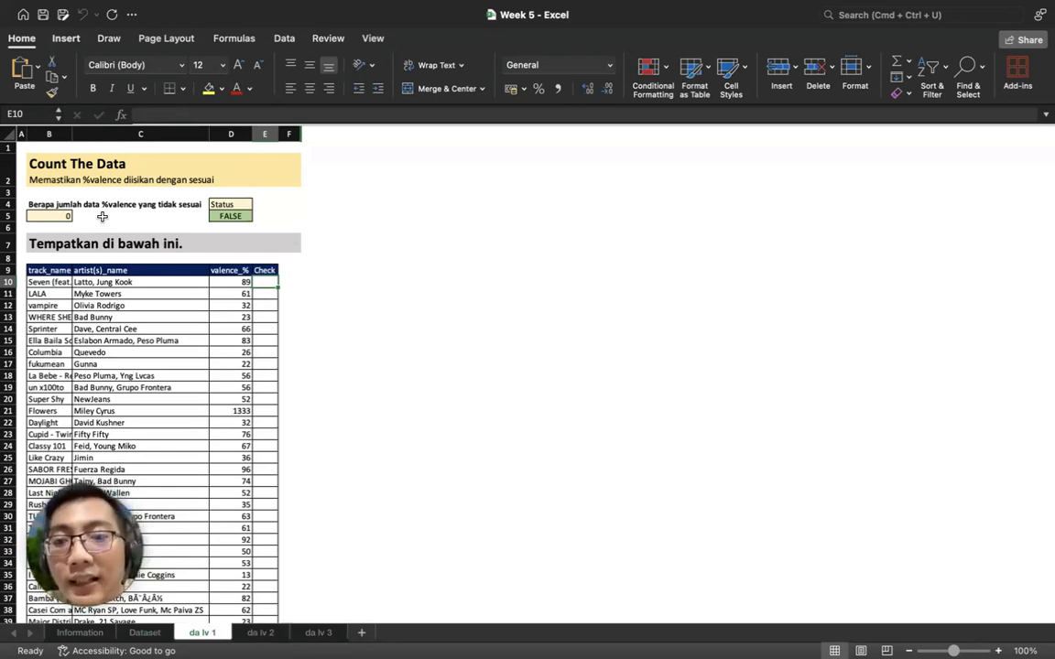
Enter =LEN(D10) in E10, fill it down the Check column, and inspect the COUNTIF formula in B5.
{"action": "type", "text": "=LEN("}
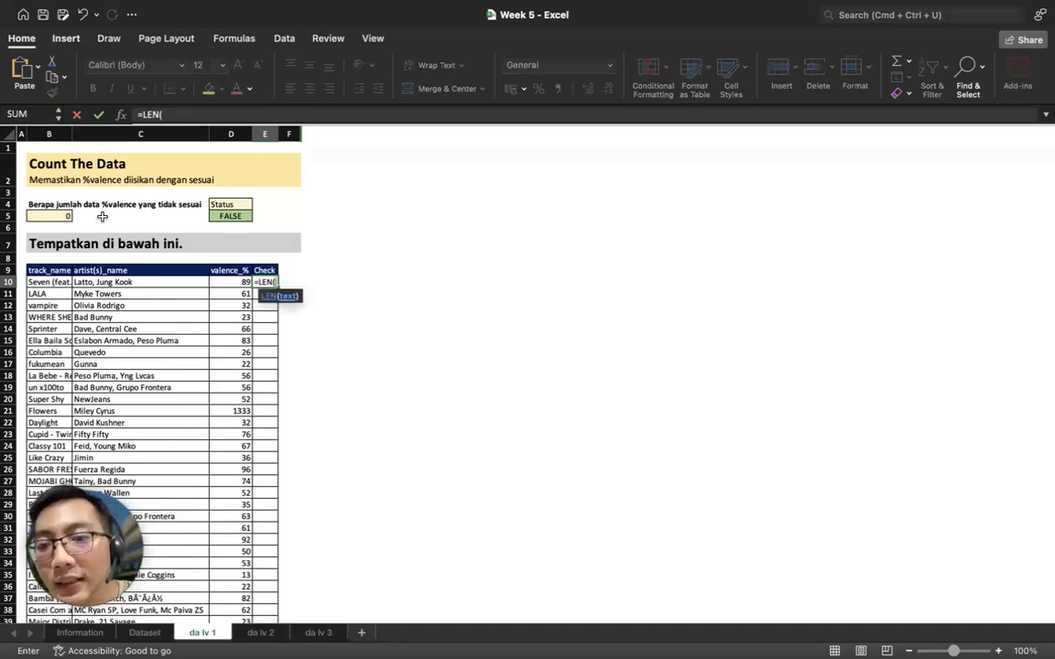
{"action": "type", "text": "D10)"}
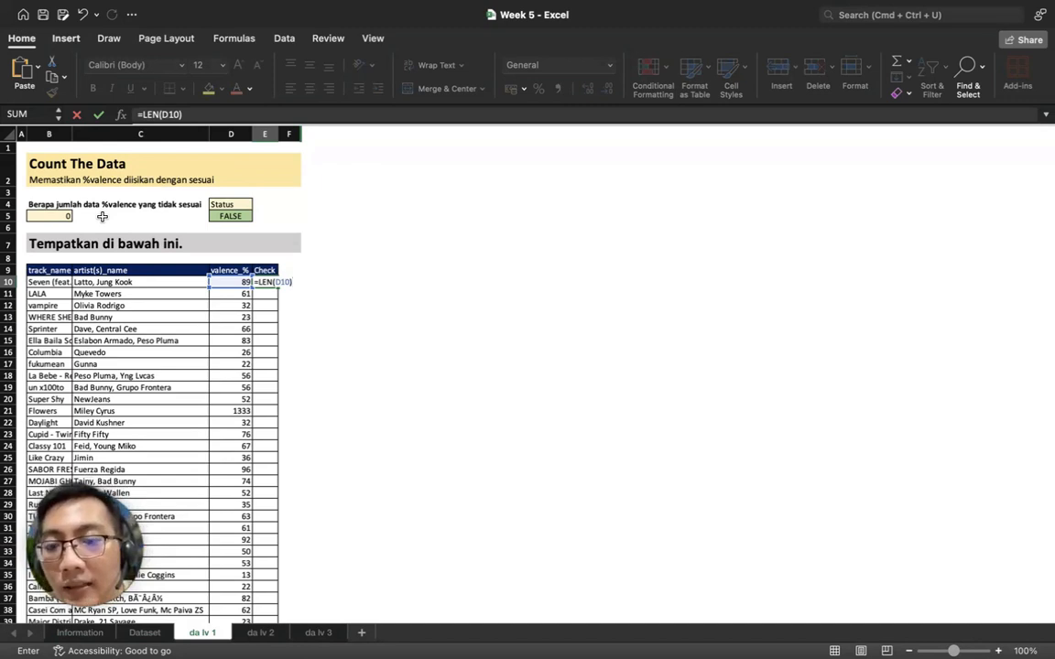
{"action": "key", "text": "Return"}
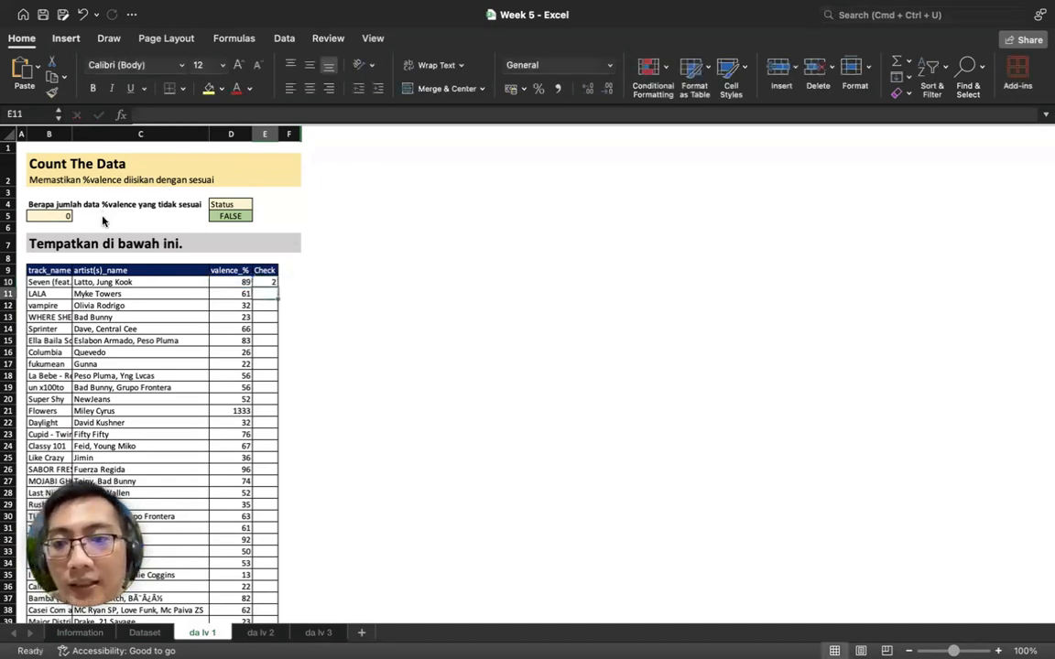
{"action": "left_click", "coordinate": [272, 283]}
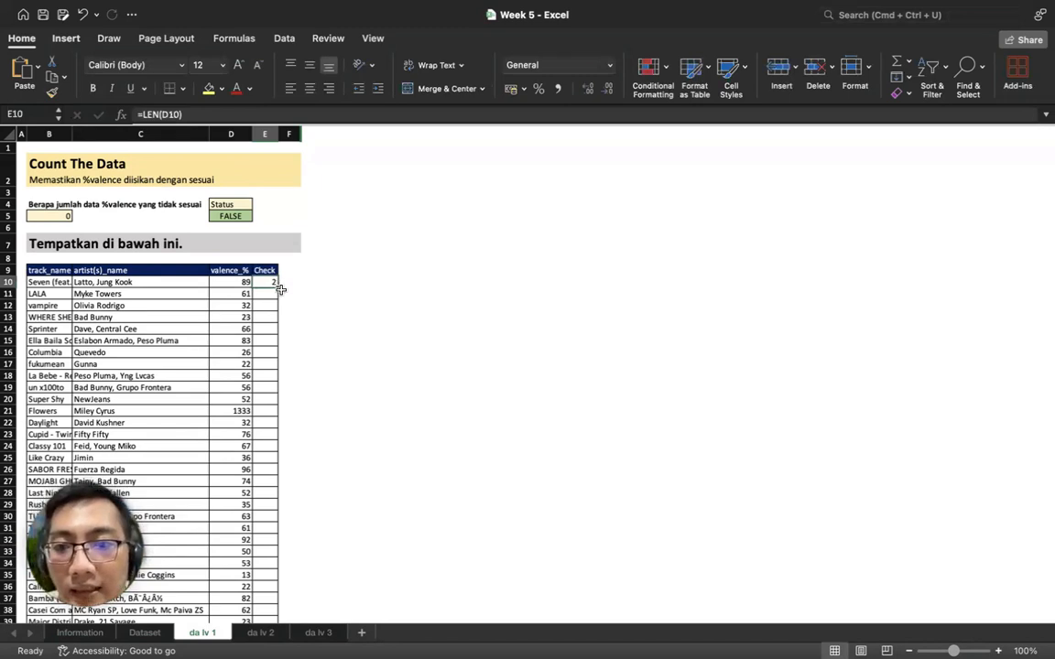
{"action": "double_click", "coordinate": [276, 285]}
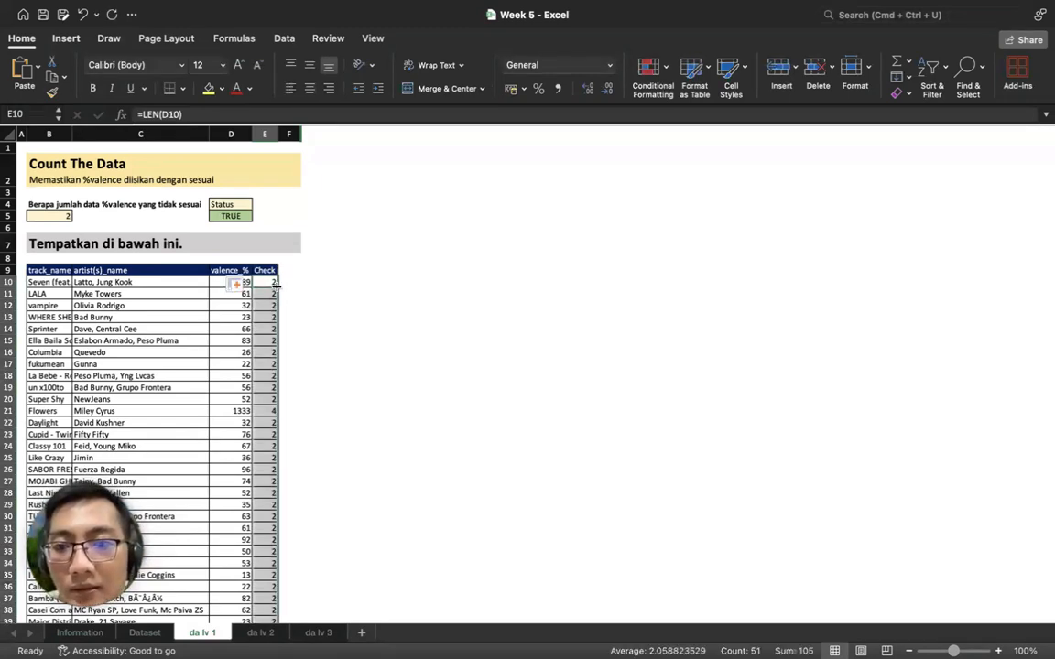
{"action": "left_click", "coordinate": [32, 213]}
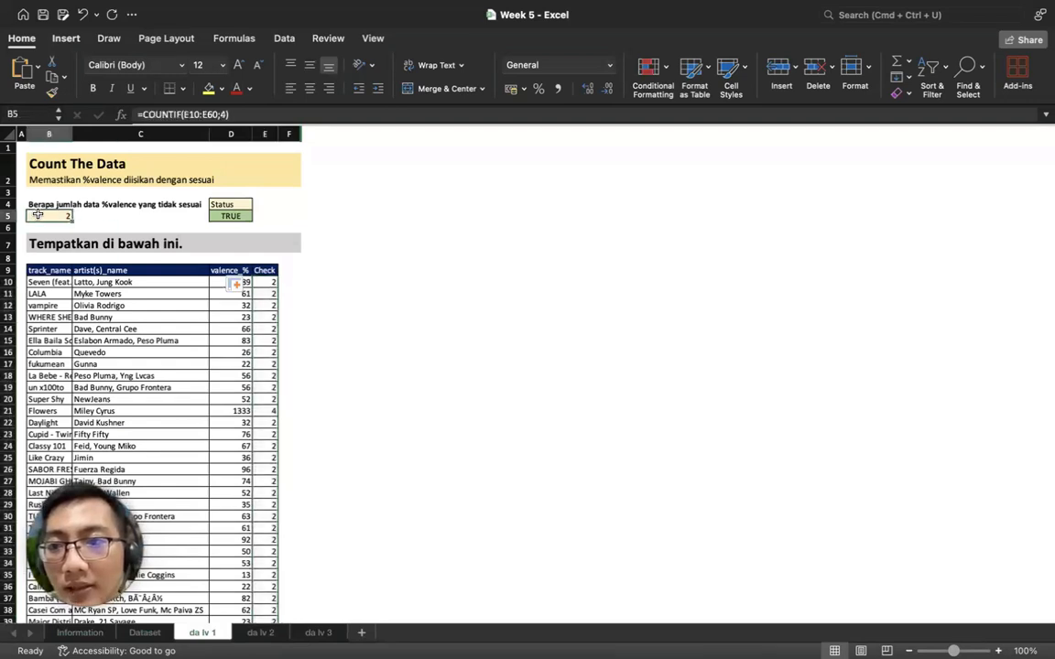
{"action": "left_click", "coordinate": [165, 294]}
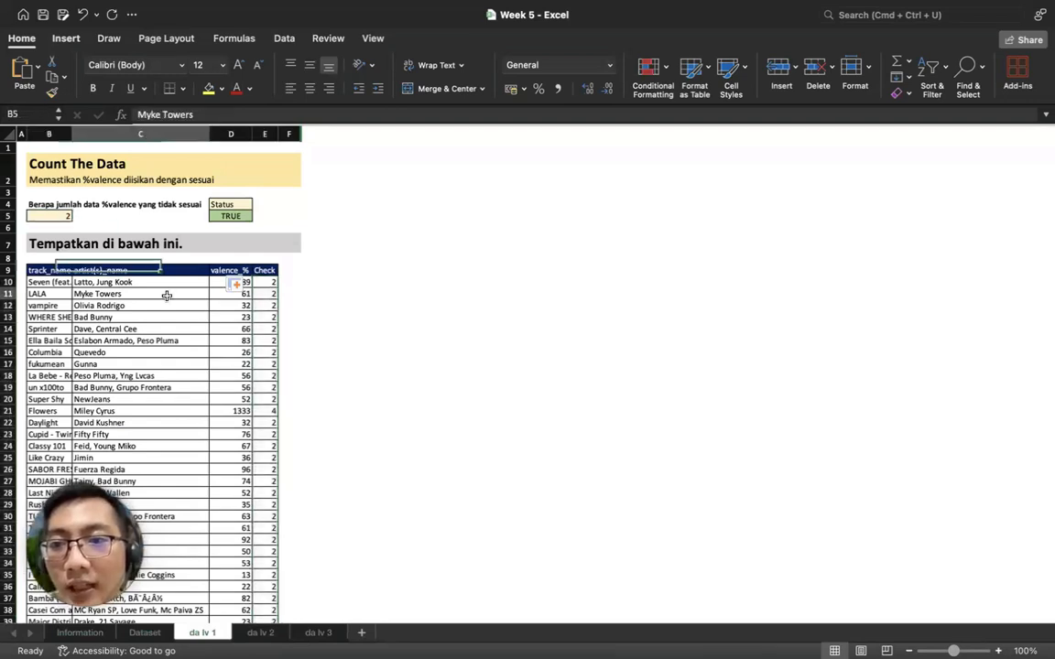
{"action": "left_click", "coordinate": [227, 305]}
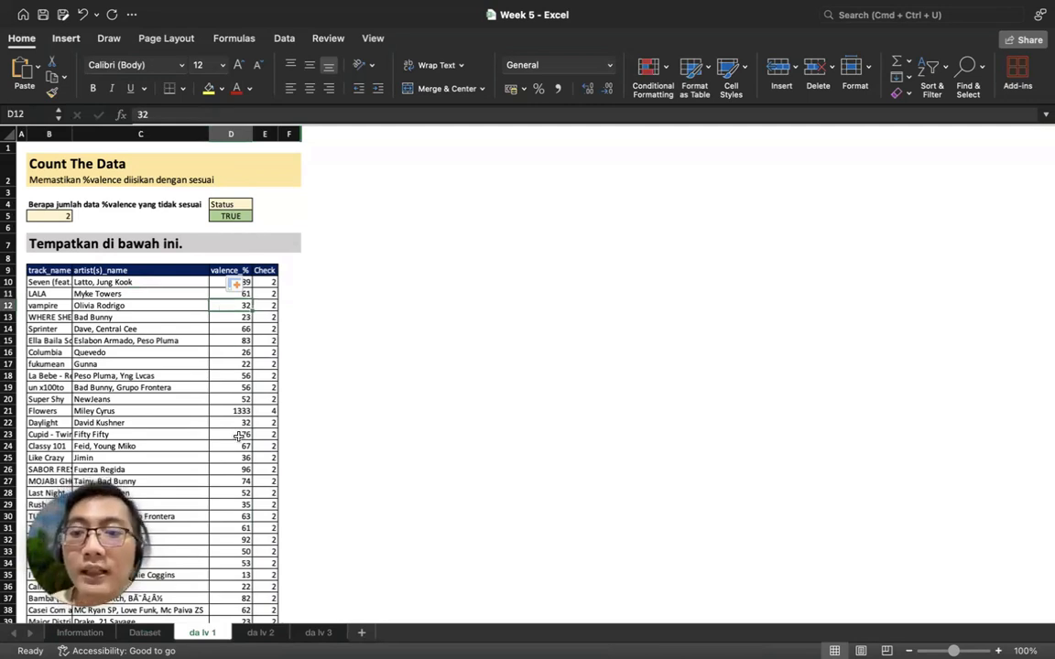
On the da lv 2 sheet, enter =TEXTJOIN(".";FALSE;B10;C10;D10) in E10 to build the first website name.
{"action": "left_click", "coordinate": [261, 633]}
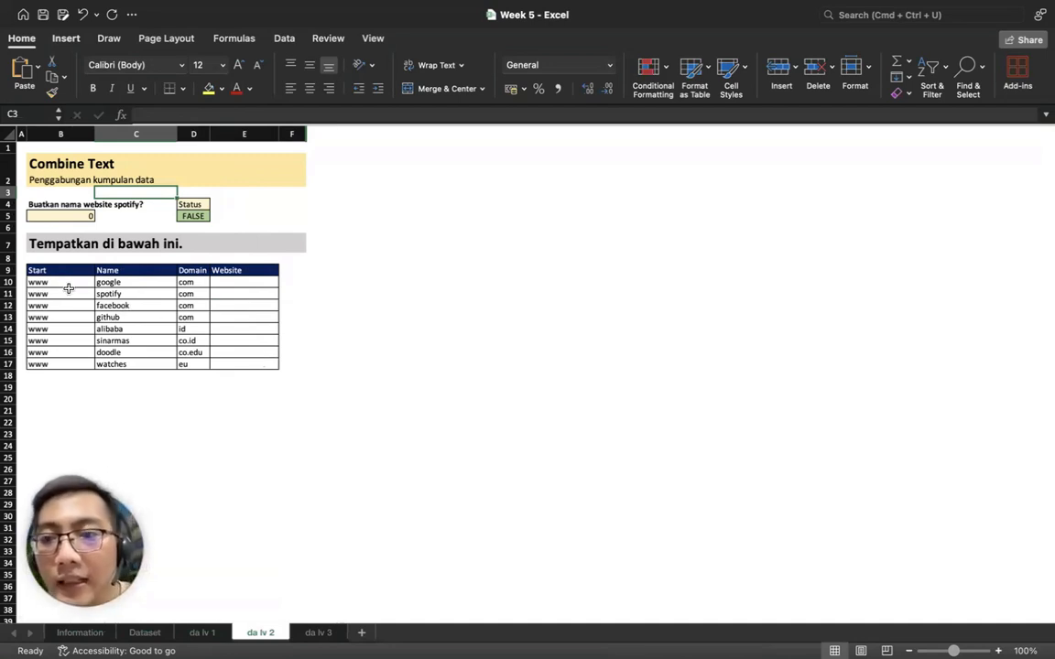
{"action": "left_click_drag", "start_coordinate": [69, 282], "coordinate": [185, 363]}
{"action": "left_click", "coordinate": [174, 387]}
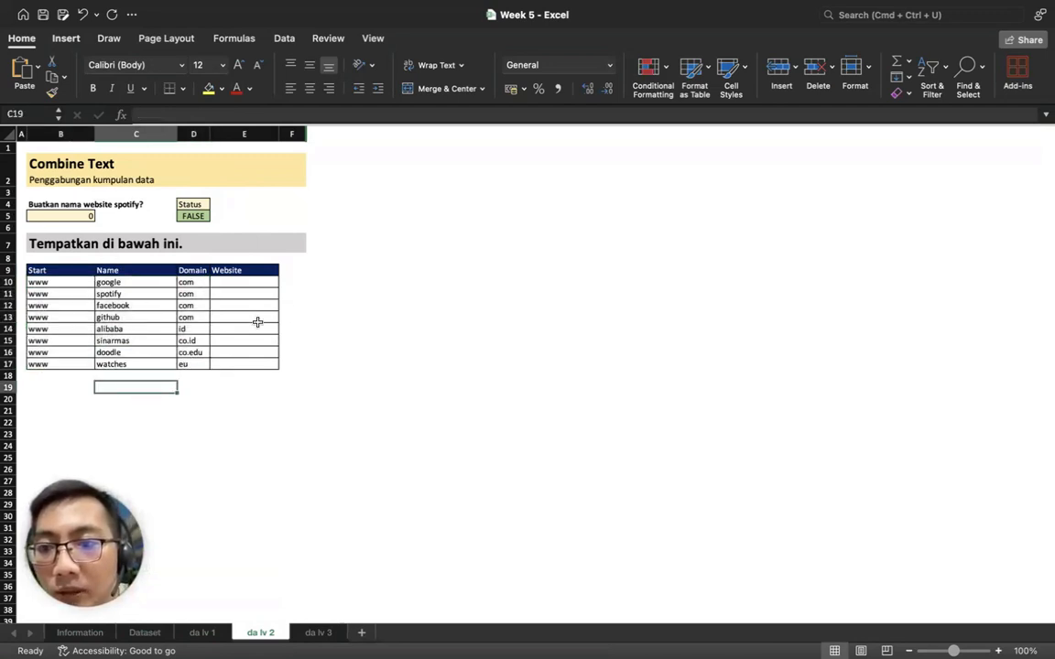
{"action": "left_click", "coordinate": [248, 289]}
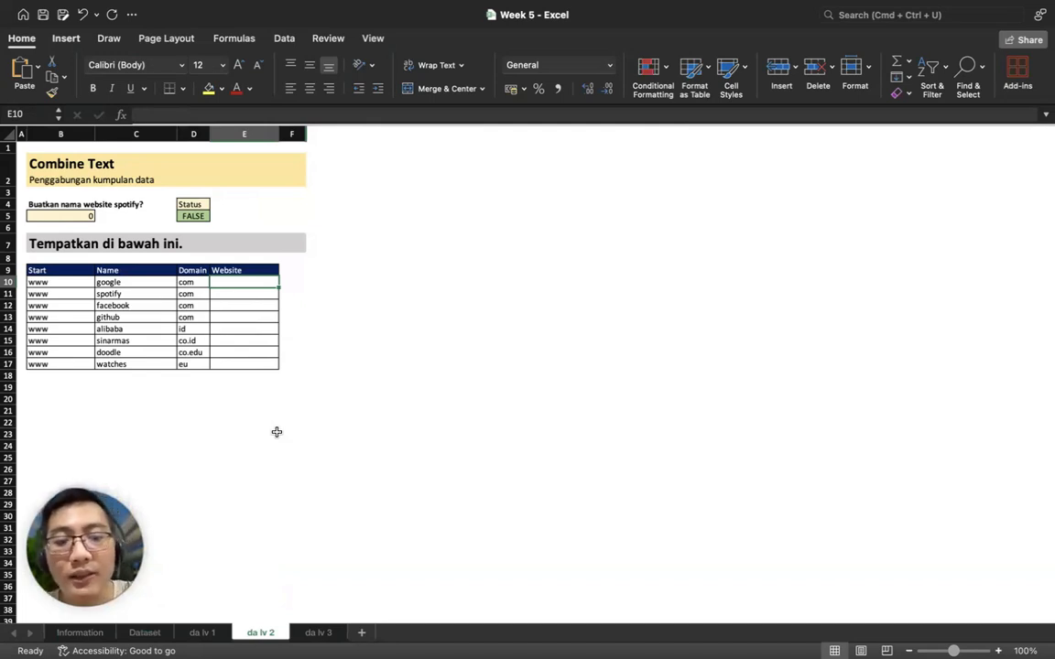
{"action": "type", "text": "=TEXT"}
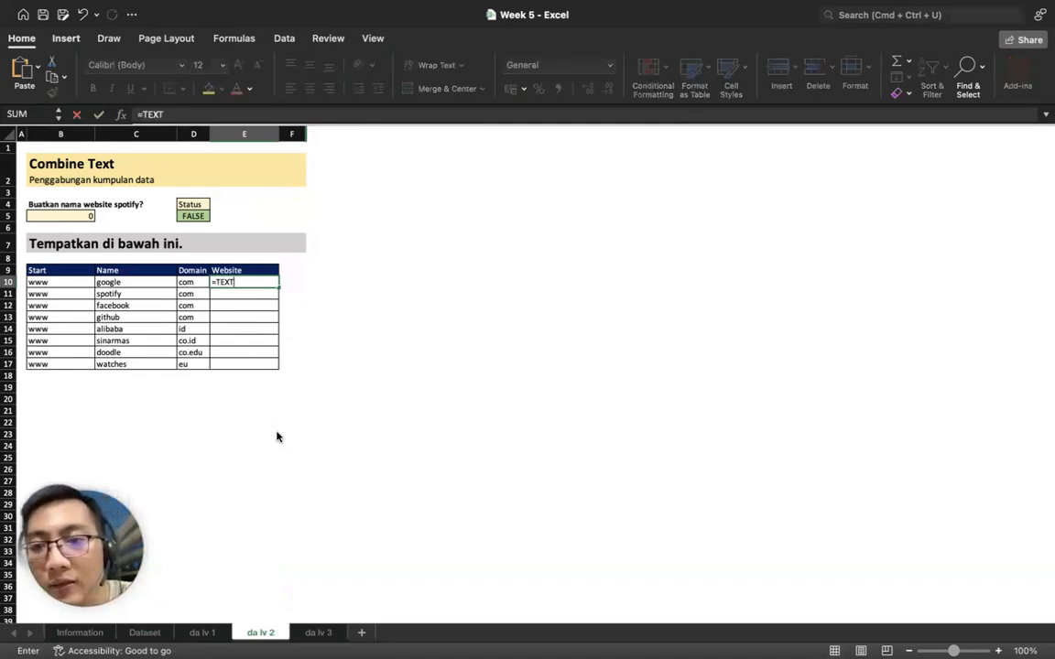
{"action": "type", "text": "JOIN("}
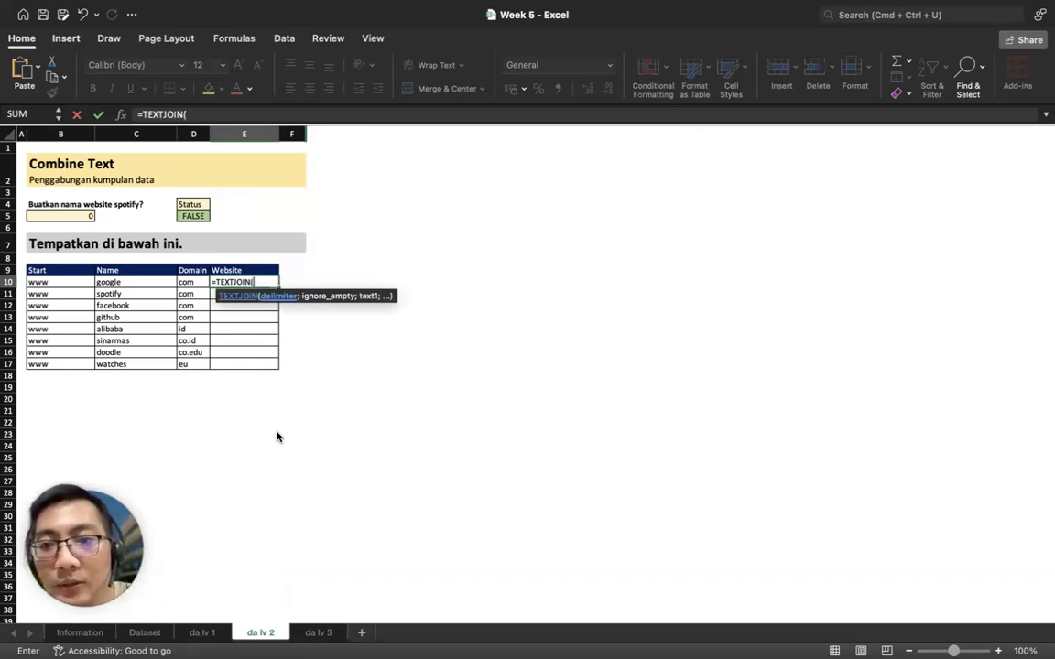
{"action": "type", "text": "\".\";"}
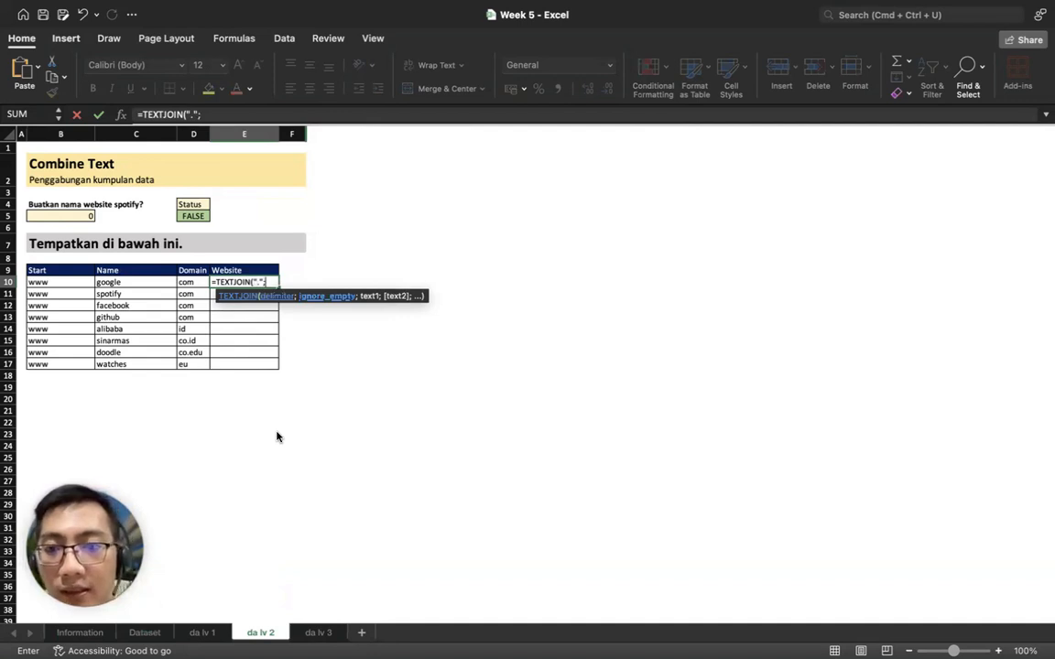
{"action": "type", "text": "FALSE"}
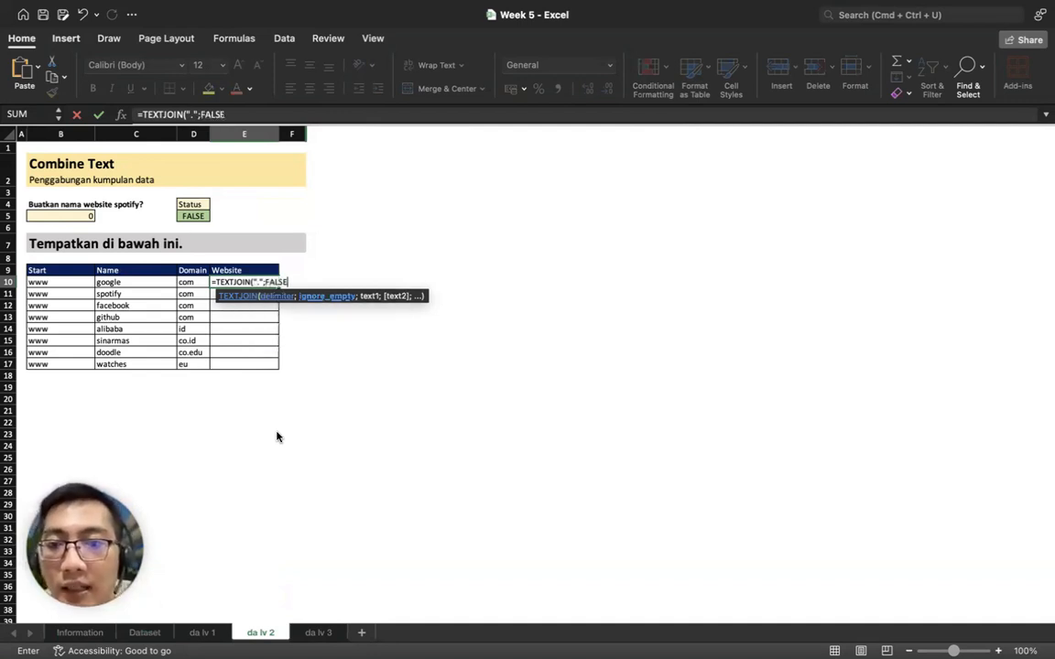
{"action": "type", "text": ";"}
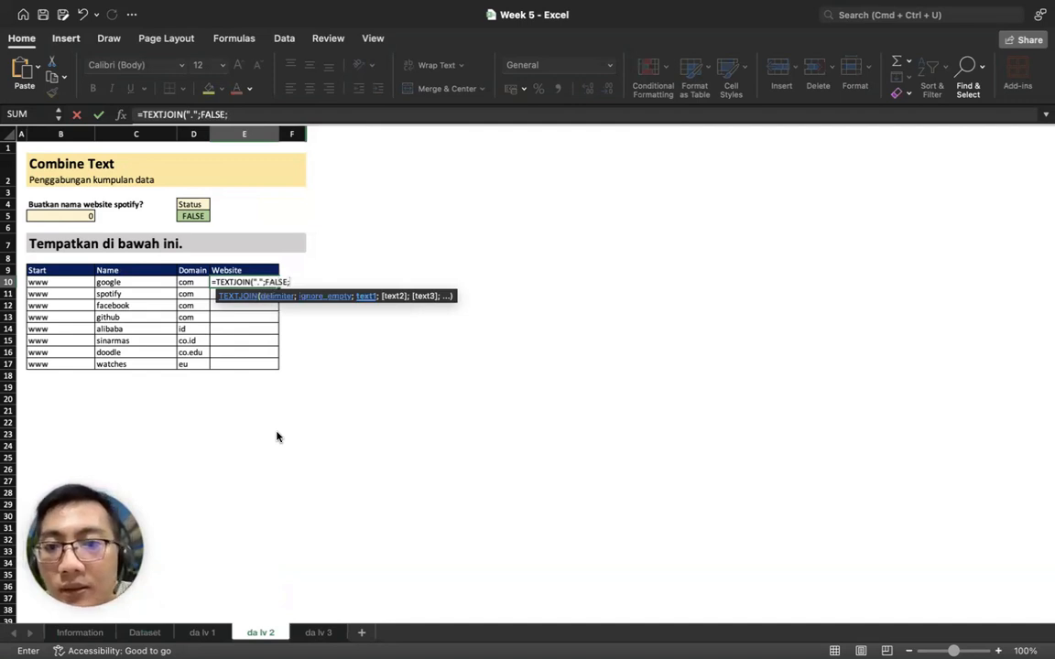
{"action": "left_click", "coordinate": [57, 282]}
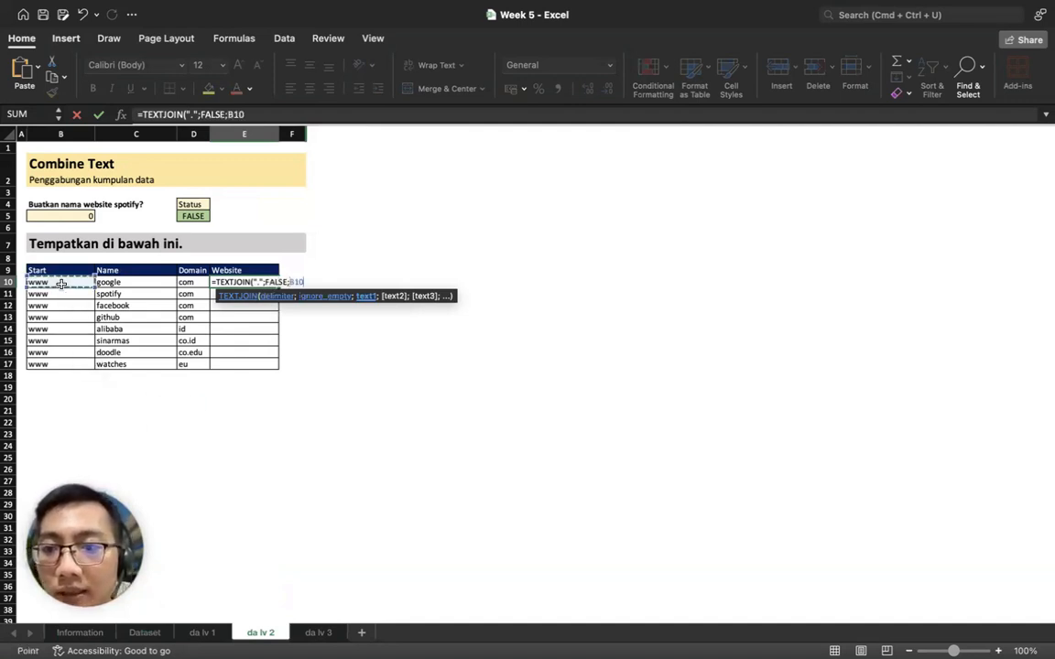
{"action": "type", "text": ";"}
{"action": "left_click", "coordinate": [144, 283]}
{"action": "type", "text": ";"}
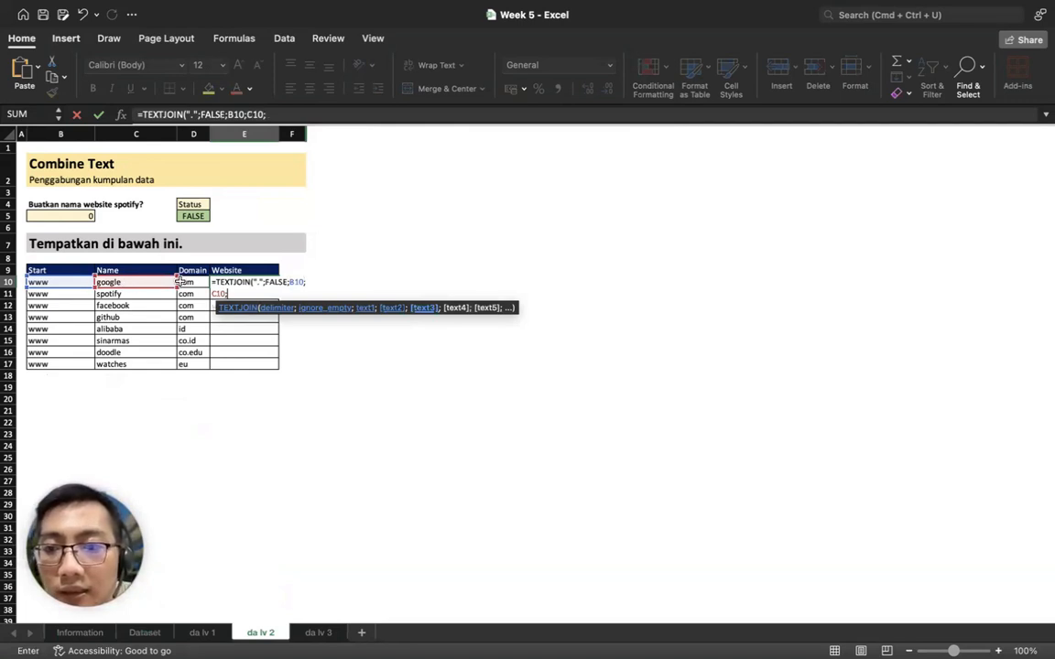
{"action": "left_click", "coordinate": [182, 282]}
{"action": "key", "text": "Return"}
Fill the TEXTJOIN formula from E10 down through E17 to complete the Website column.
{"action": "left_click", "coordinate": [265, 283]}
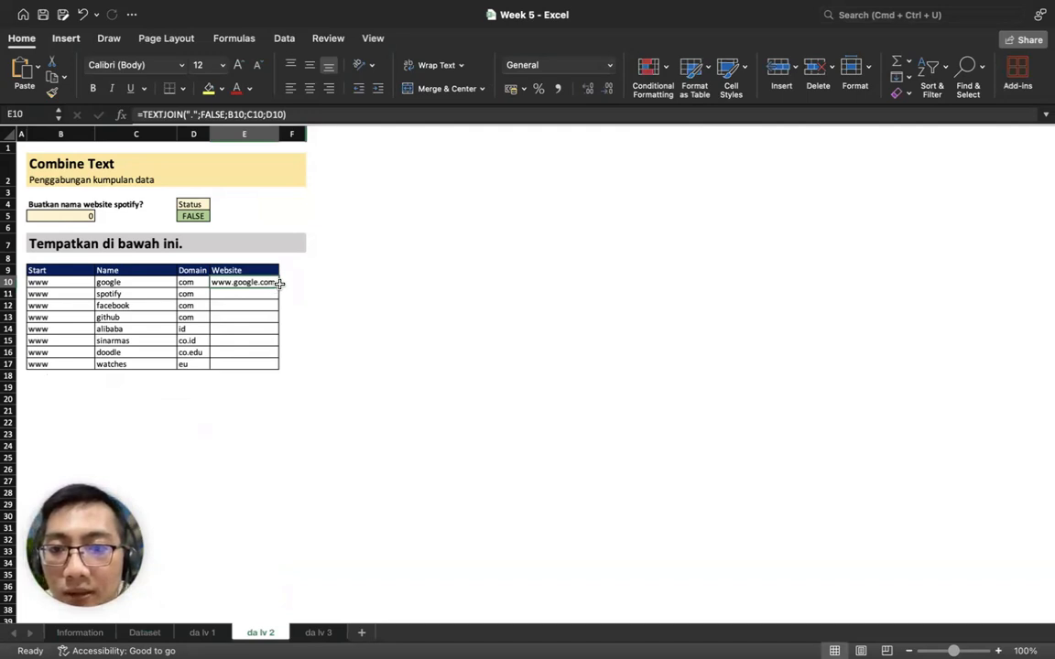
{"action": "left_click", "coordinate": [295, 301]}
{"action": "left_click", "coordinate": [276, 285]}
{"action": "left_click_drag", "start_coordinate": [278, 286], "coordinate": [278, 367]}
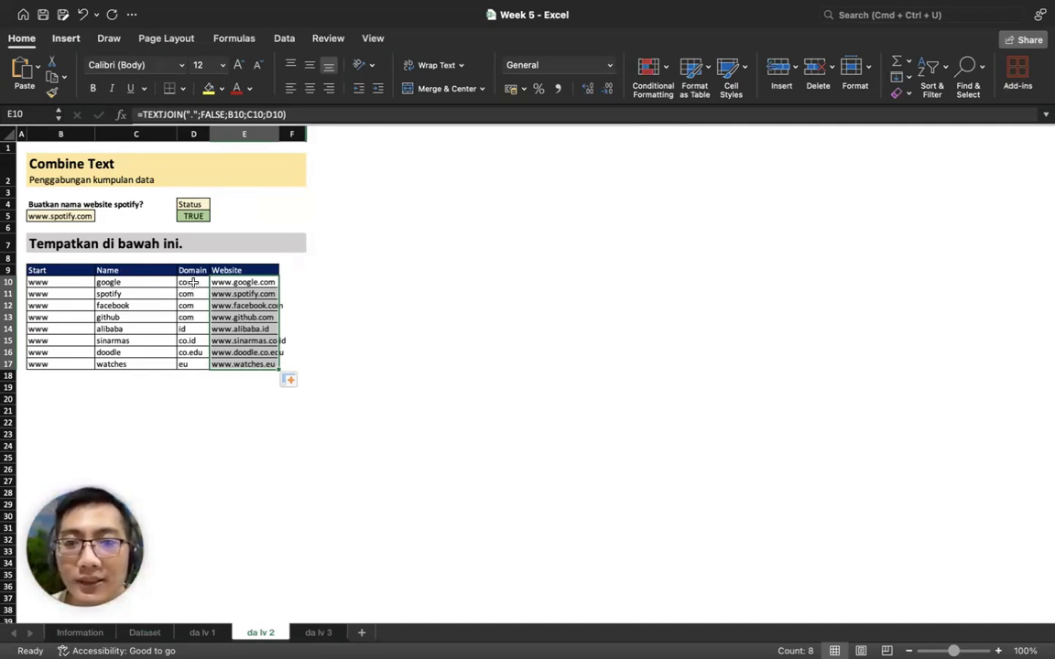
Enter =CONCAT(B10;"-";C10;".";D10) in F10 as an alternative way to combine the text.
{"action": "left_click", "coordinate": [296, 284]}
{"action": "type", "text": "="}
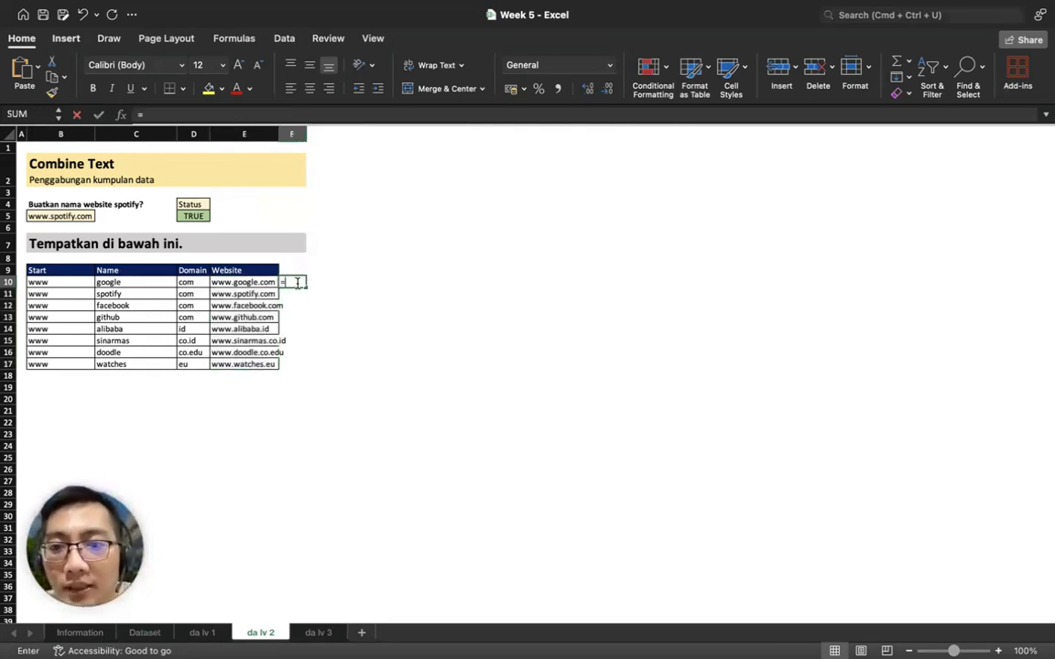
{"action": "type", "text": "CONCAT("}
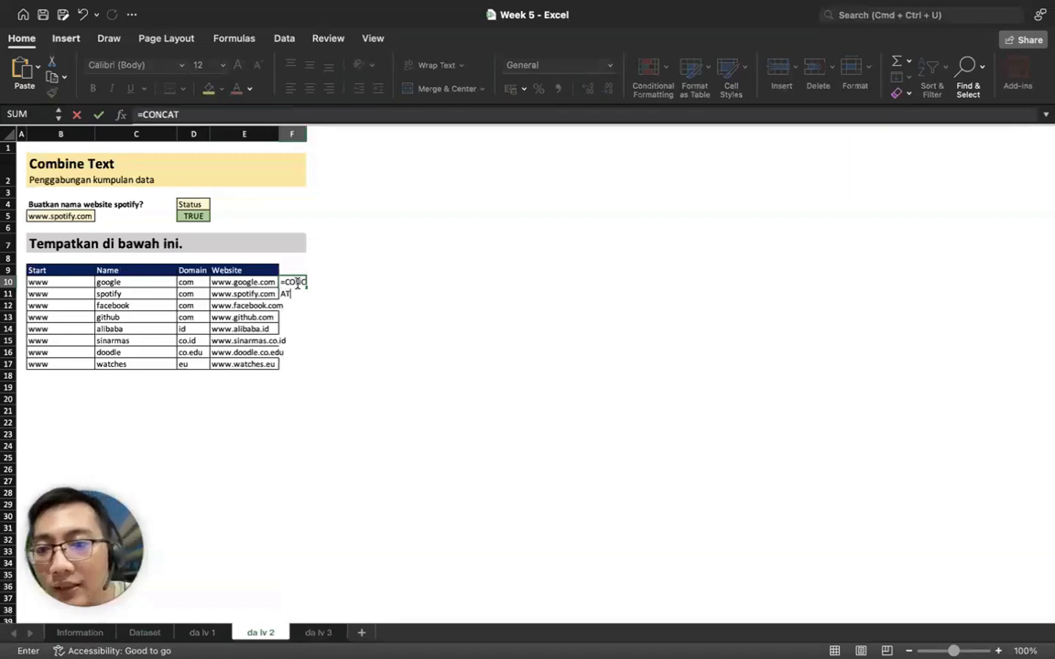
{"action": "key", "text": "Left"}
{"action": "key", "text": "Left"}
{"action": "key", "text": "Left"}
{"action": "key", "text": "Left"}
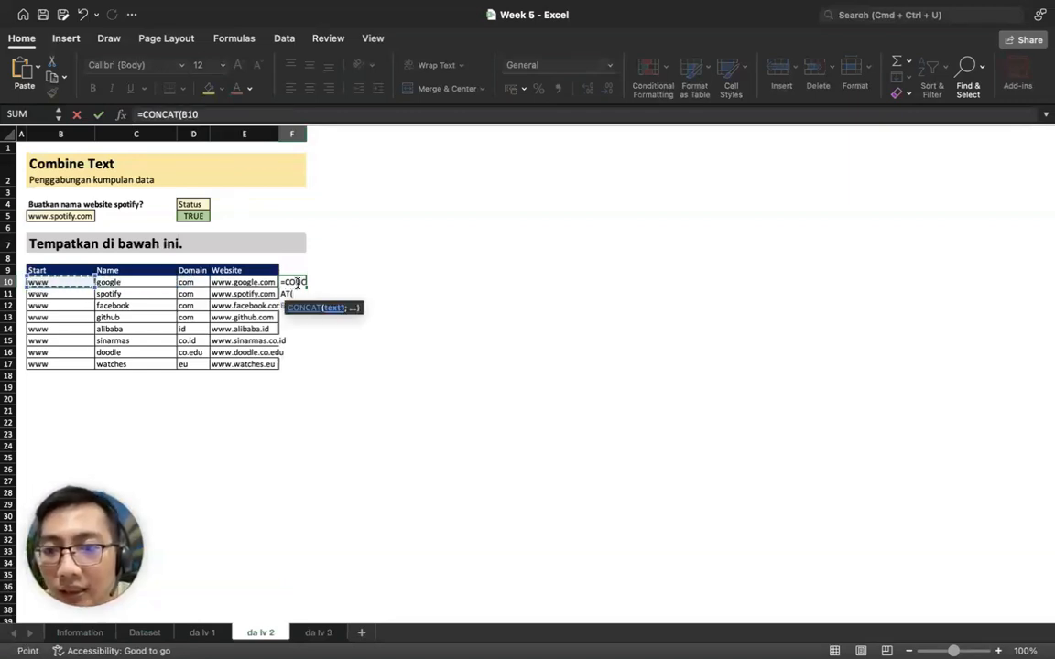
{"action": "type", "text": ";"}
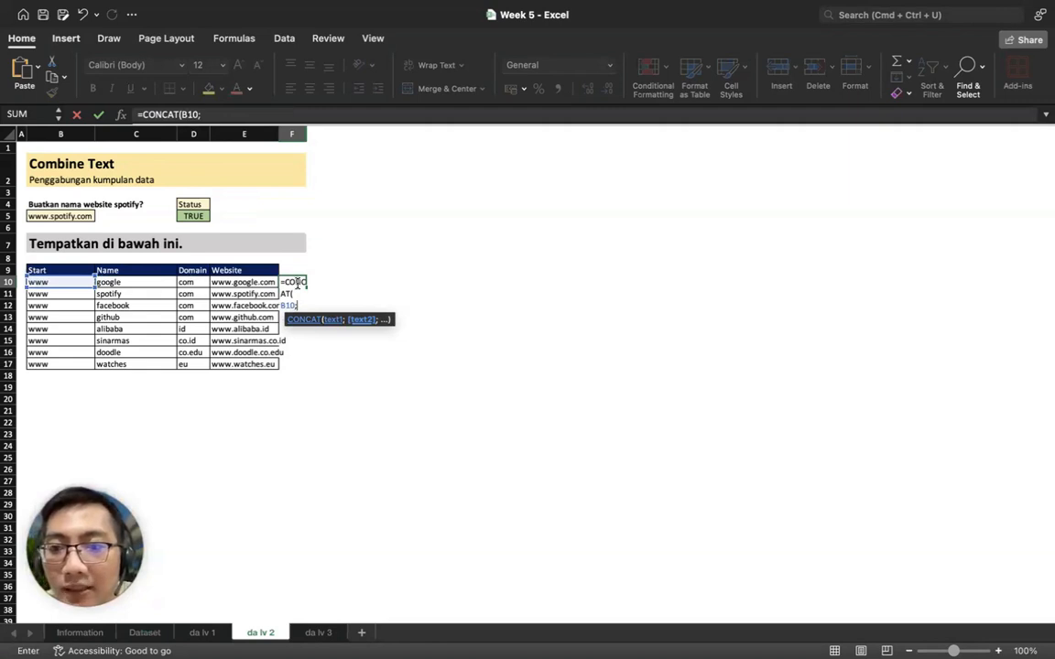
{"action": "type", "text": "\"-"}
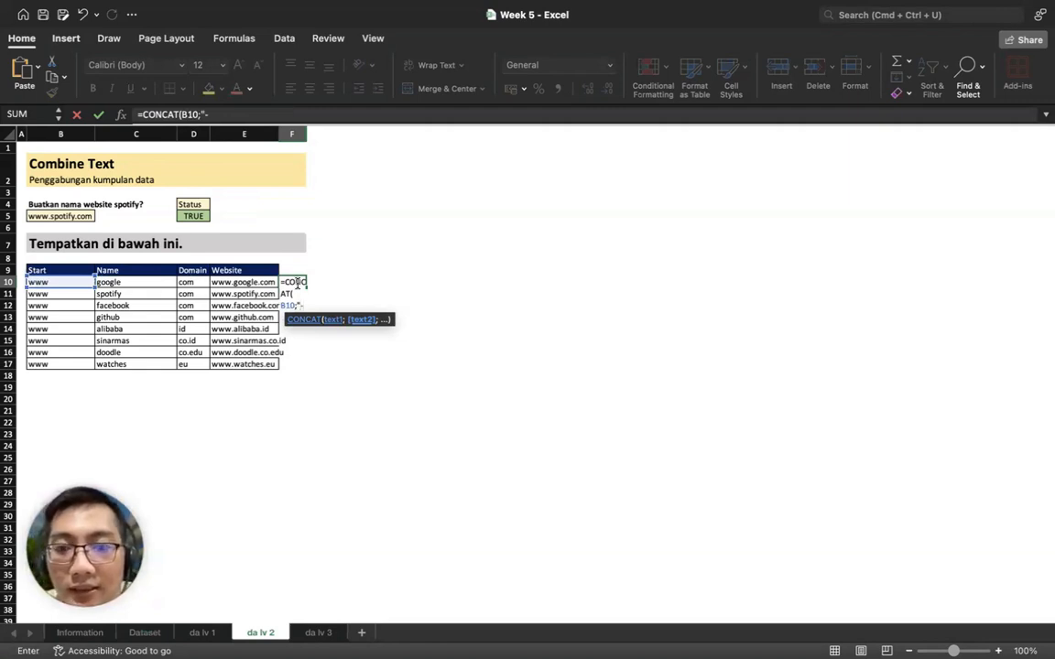
{"action": "type", "text": "\";"}
{"action": "key", "text": "Left"}
{"action": "key", "text": "Left"}
{"action": "key", "text": "Left"}
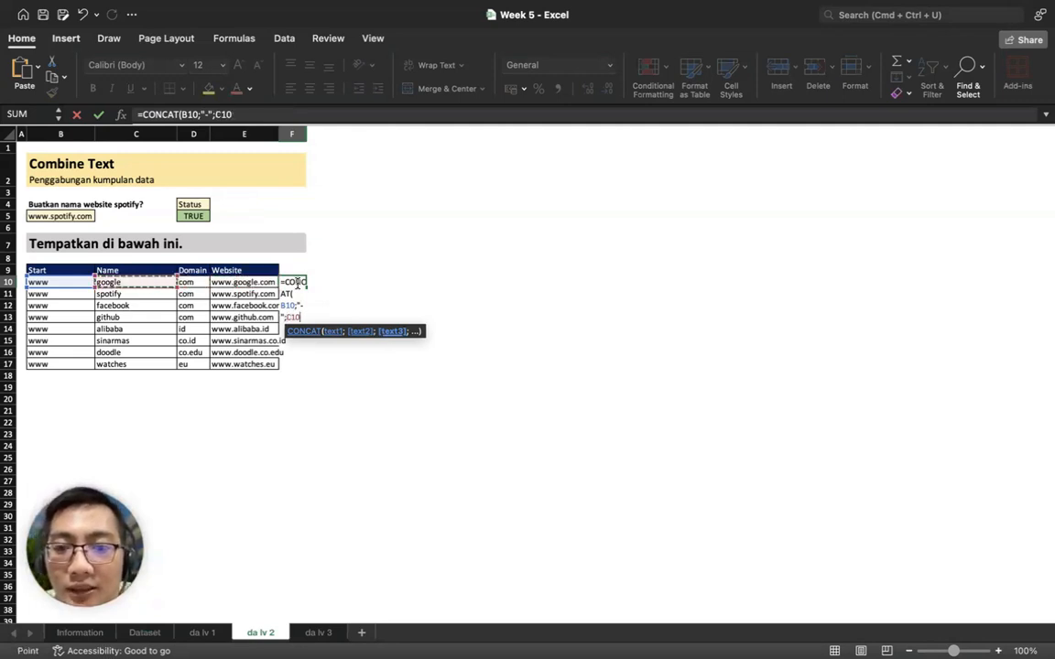
{"action": "type", "text": ";"}
{"action": "type", "text": "\"."}
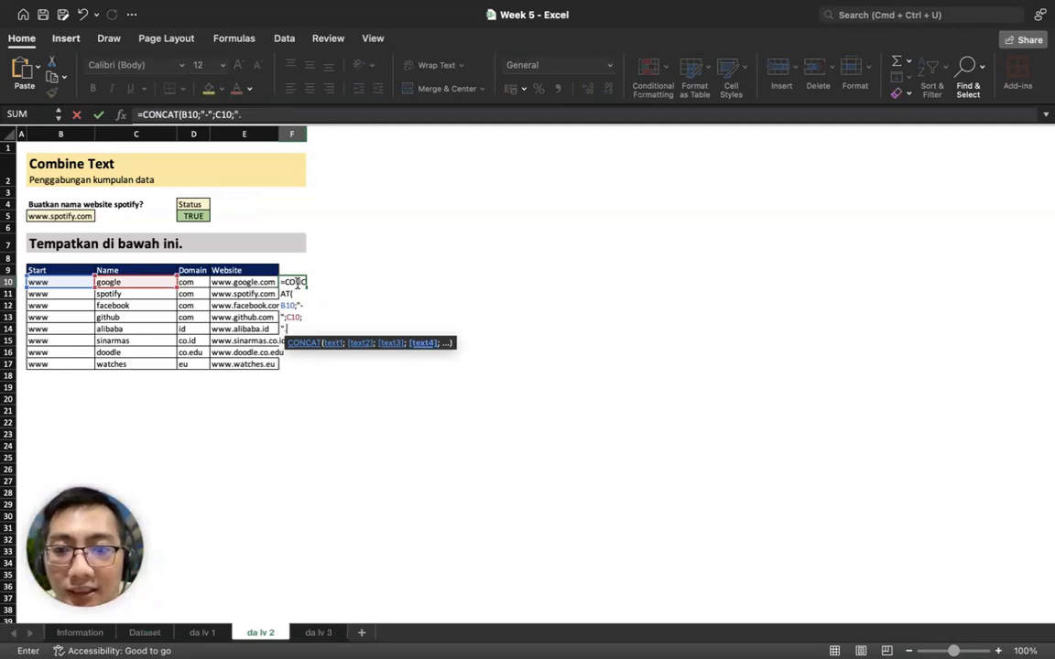
{"action": "type", "text": "\";D10)"}
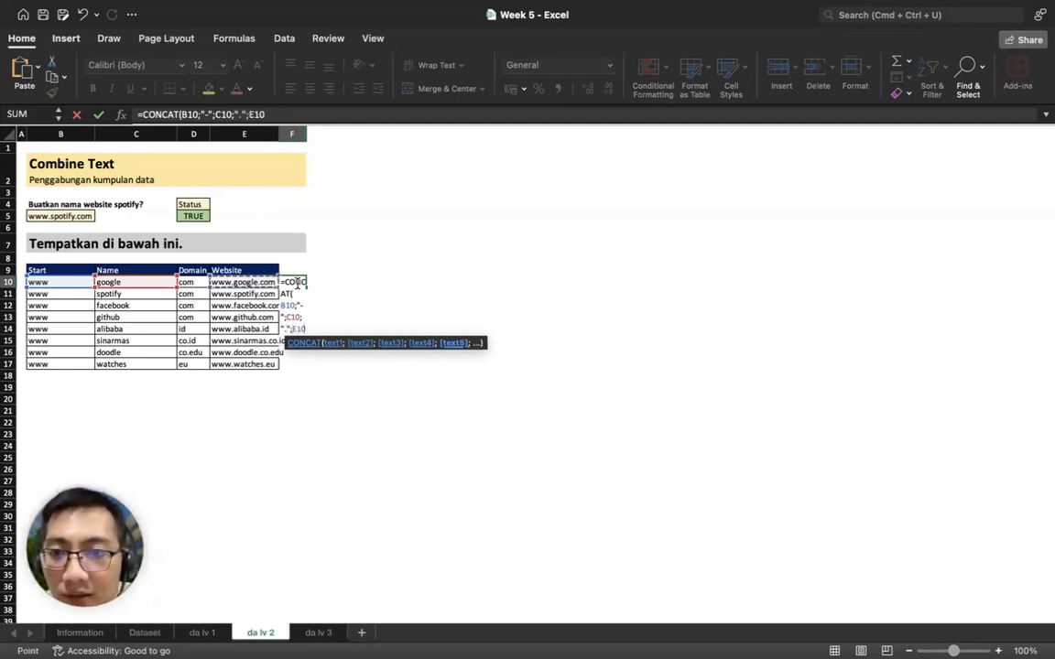
{"action": "key", "text": "Return"}
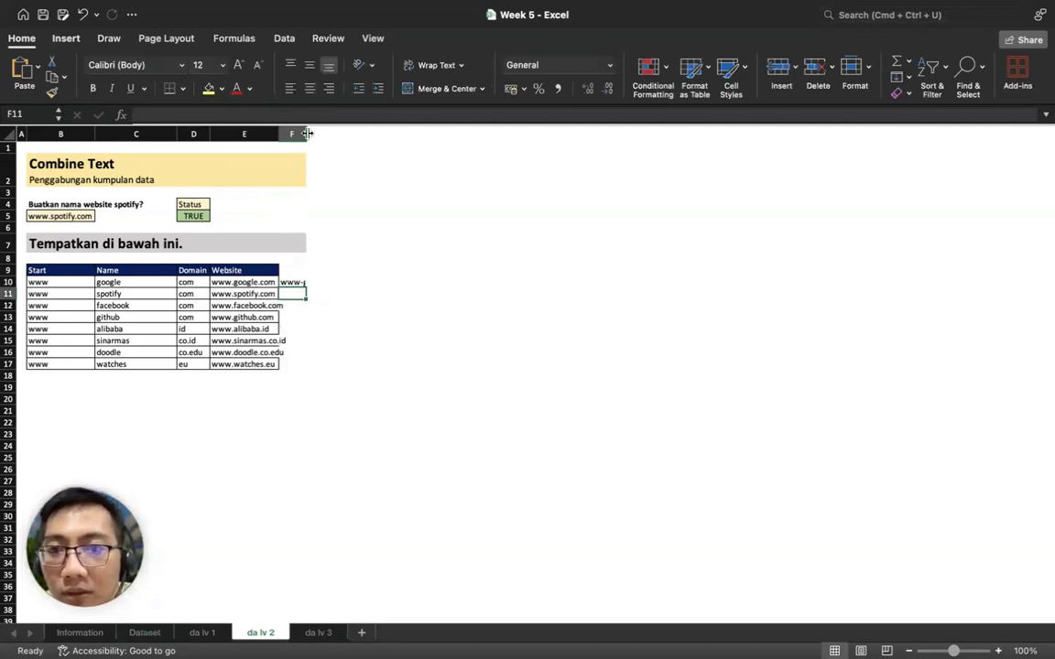
Autofit column F to its contents and compare the CONCAT formula in F10 with the TEXTJOIN formula in E10.
{"action": "double_click", "coordinate": [307, 134]}
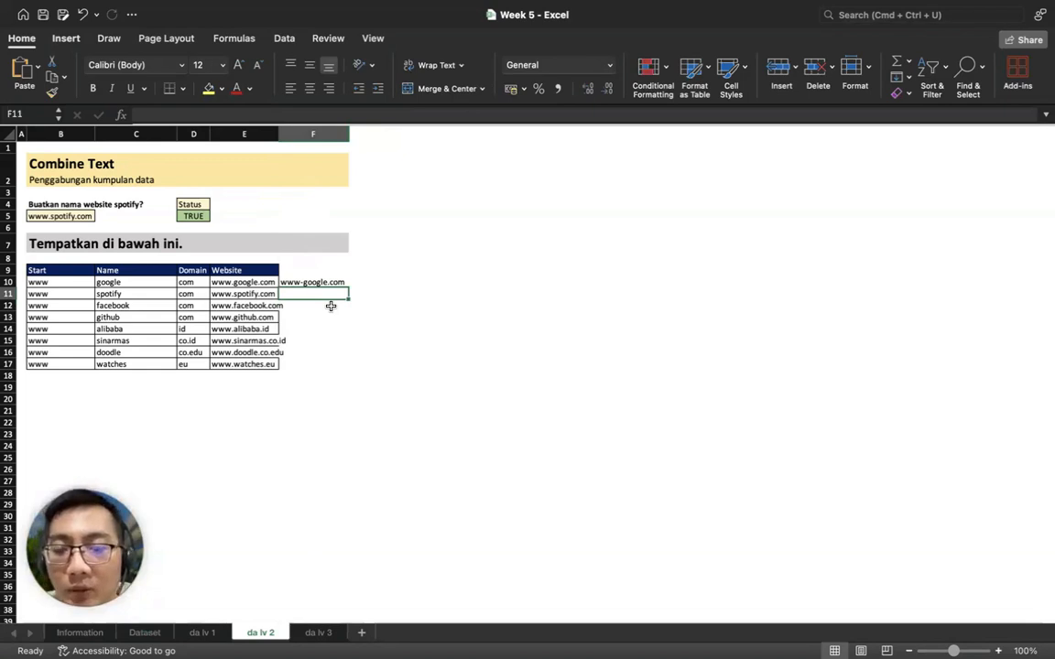
{"action": "key", "text": "Up"}
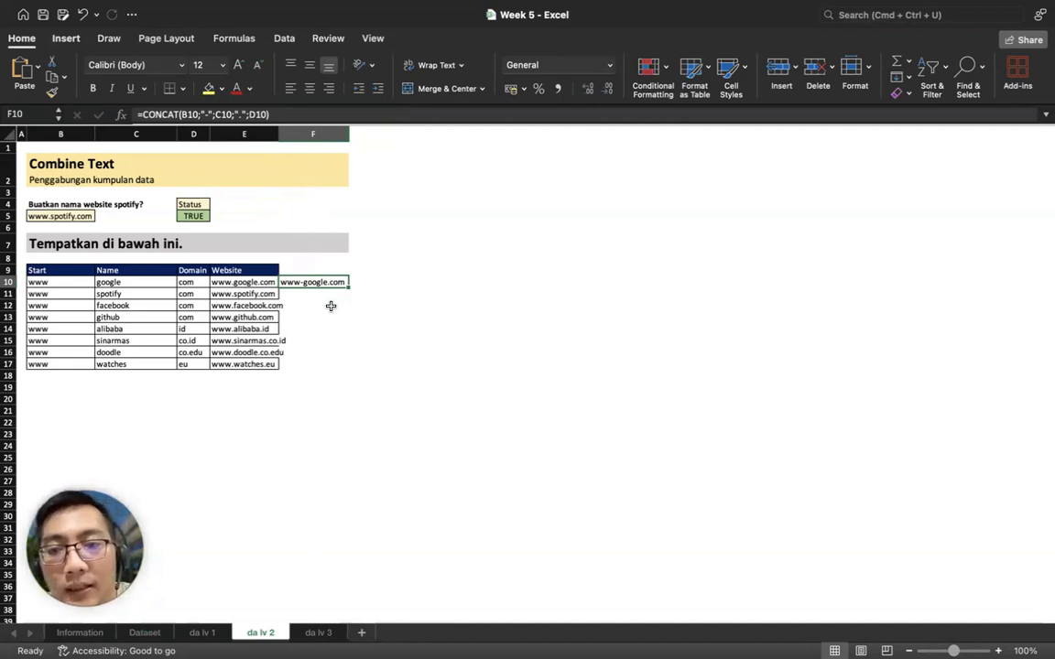
{"action": "key", "text": "Left"}
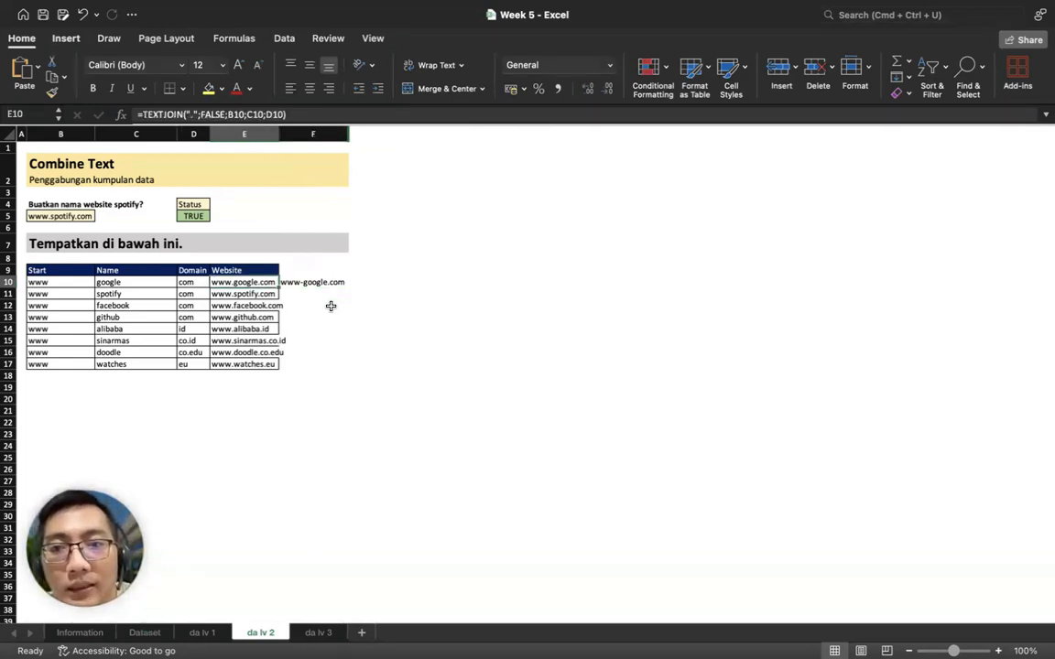
{"action": "key", "text": "Right"}
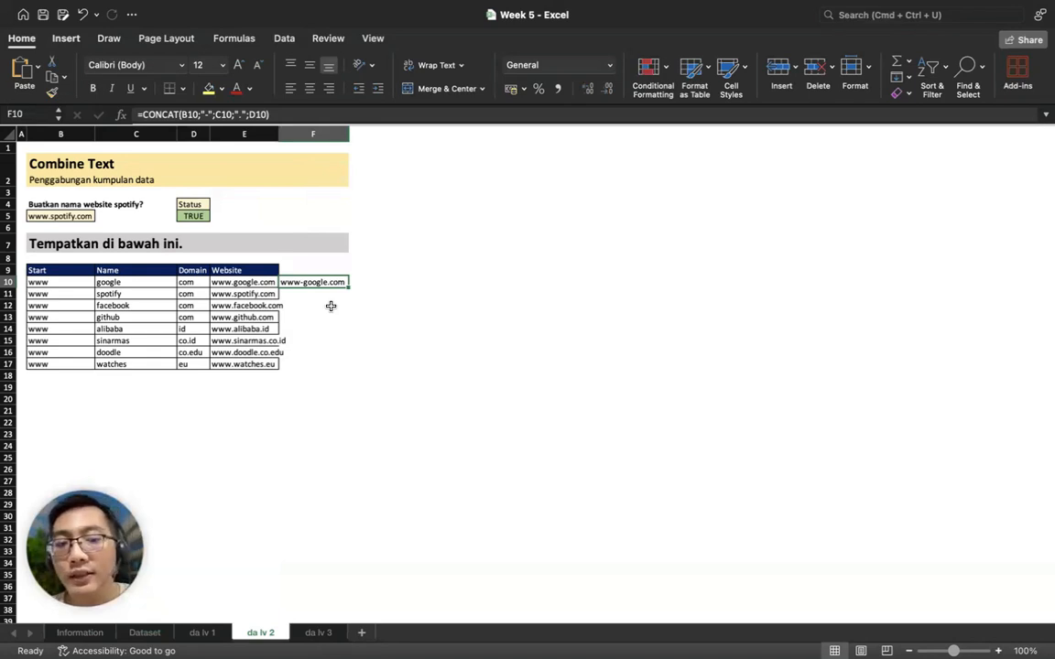
Clear the CONCAT formula from F10 and narrow column F, keeping the Website column at its full width.
{"action": "key", "text": "Delete"}
{"action": "left_click_drag", "start_coordinate": [350, 132], "coordinate": [296, 135]}
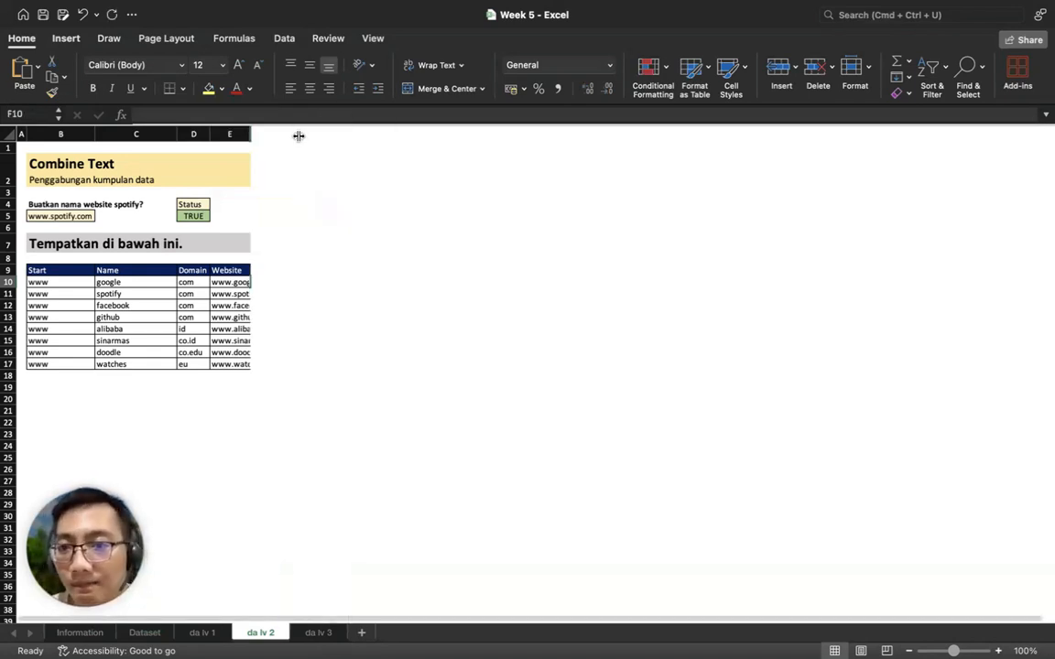
{"action": "left_click", "coordinate": [158, 284]}
{"action": "left_click", "coordinate": [265, 270]}
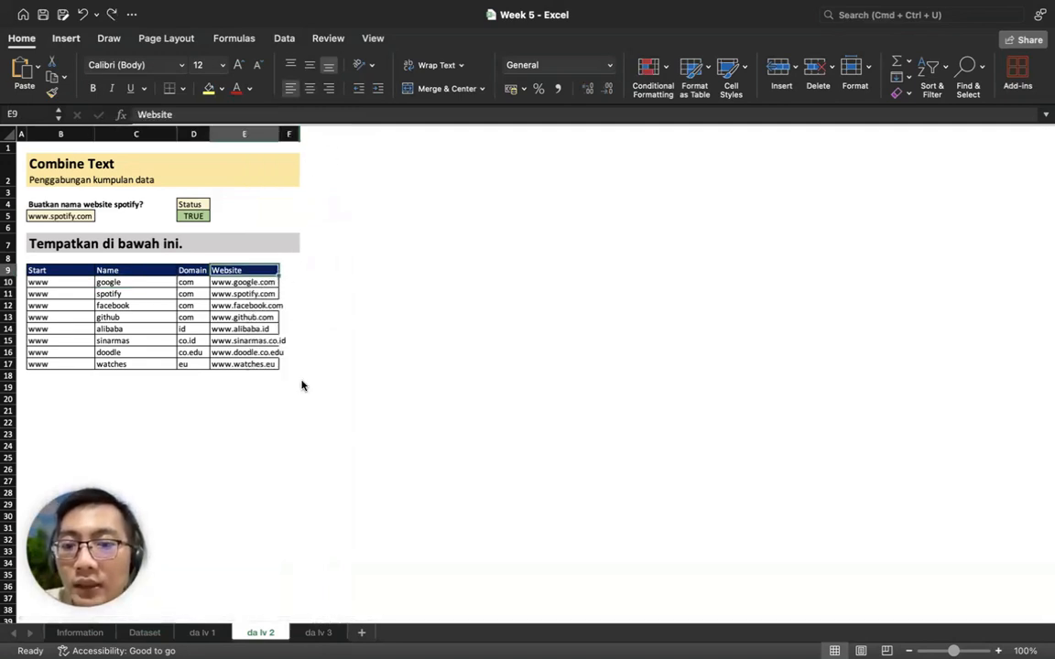
On the da lv 3 sheet, enter =WEEKDAY(B10;1) in C10 to number the first date's weekday with Sunday as 1.
{"action": "left_click", "coordinate": [318, 633]}
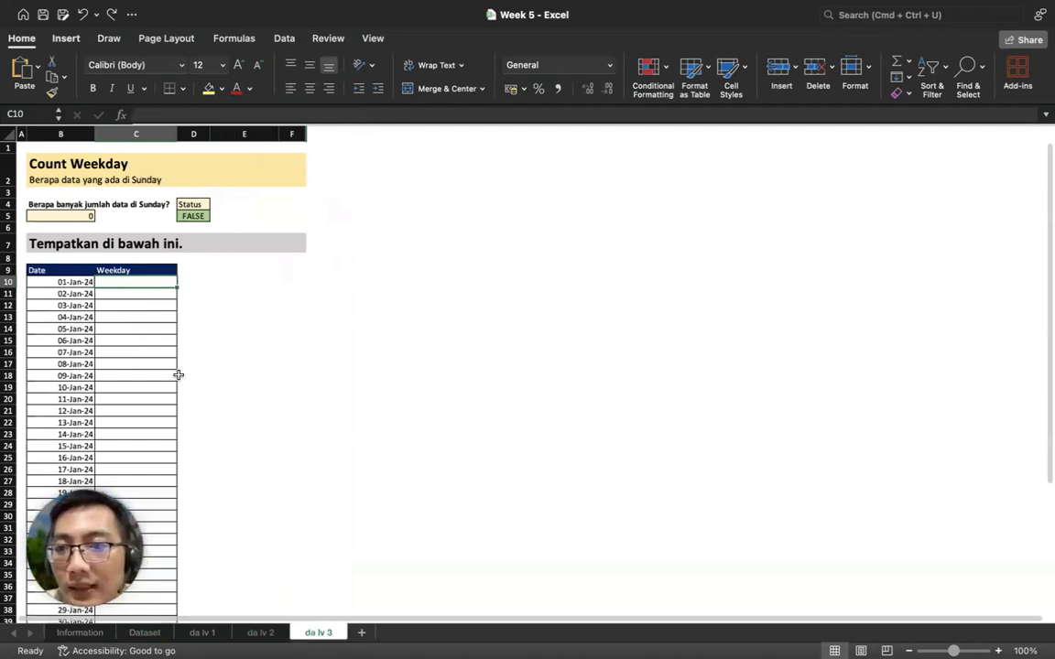
{"action": "left_click_drag", "start_coordinate": [84, 549], "coordinate": [401, 195]}
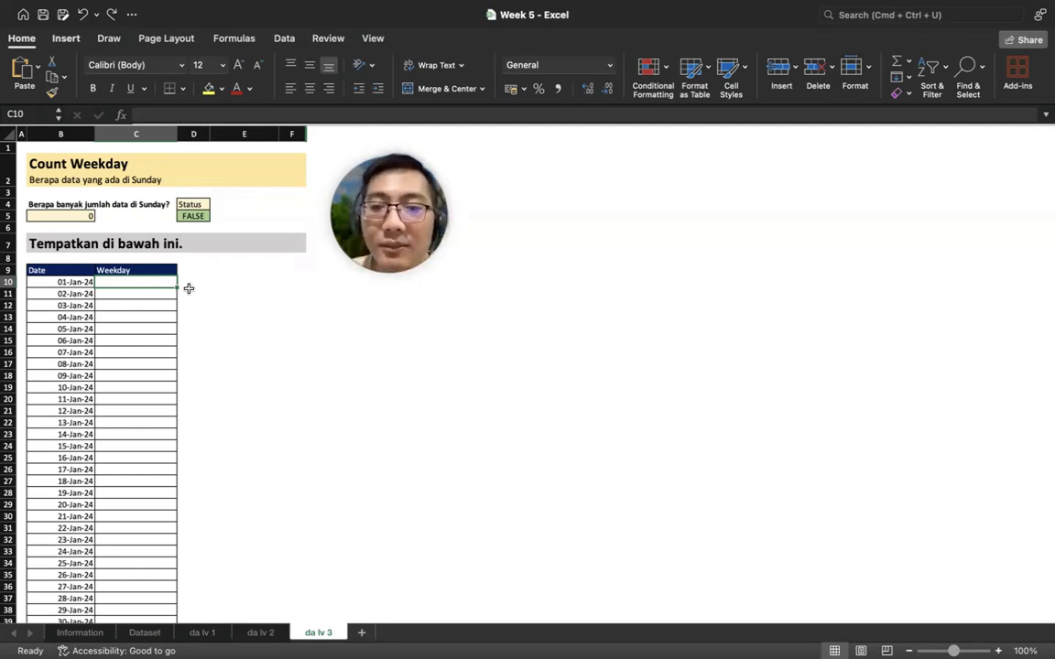
{"action": "key", "text": "Down"}
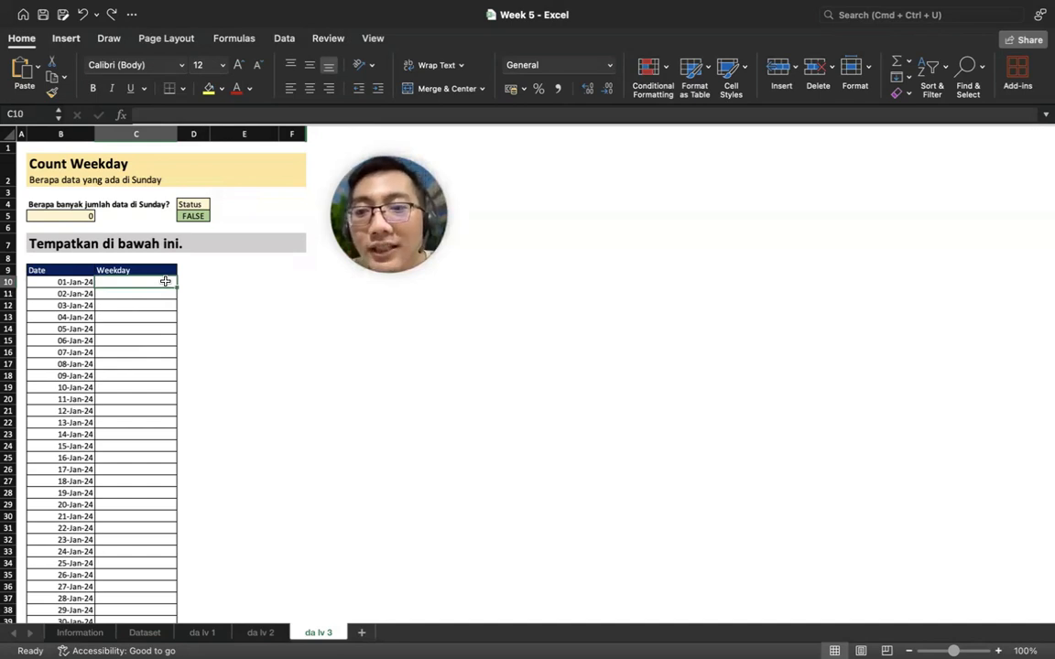
{"action": "type", "text": "=WEEKD"}
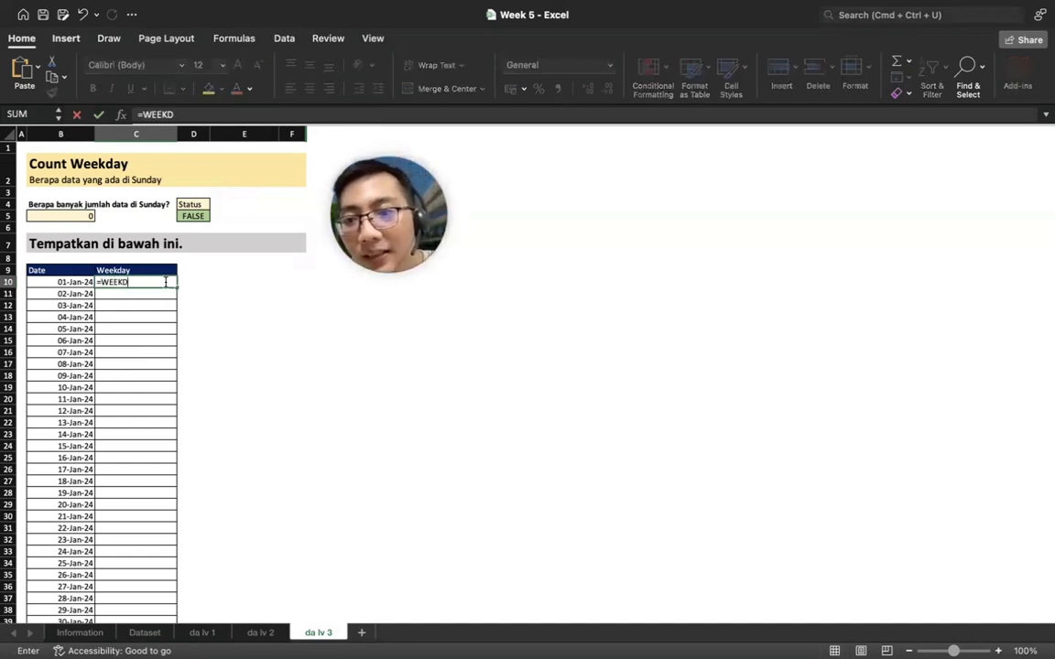
{"action": "type", "text": "AY("}
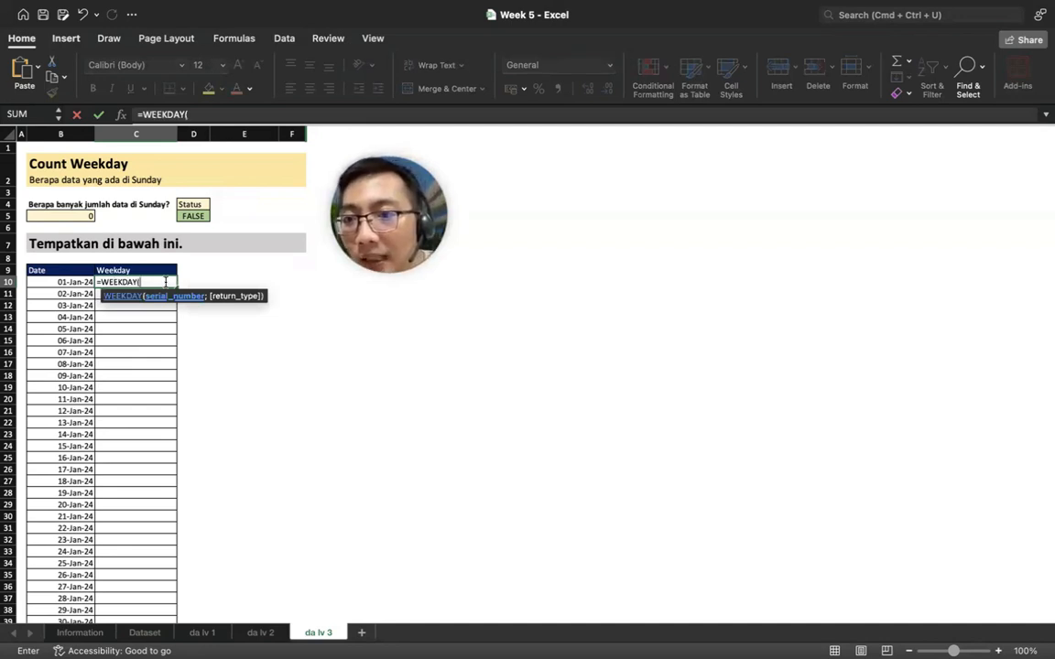
{"action": "key", "text": "Left"}
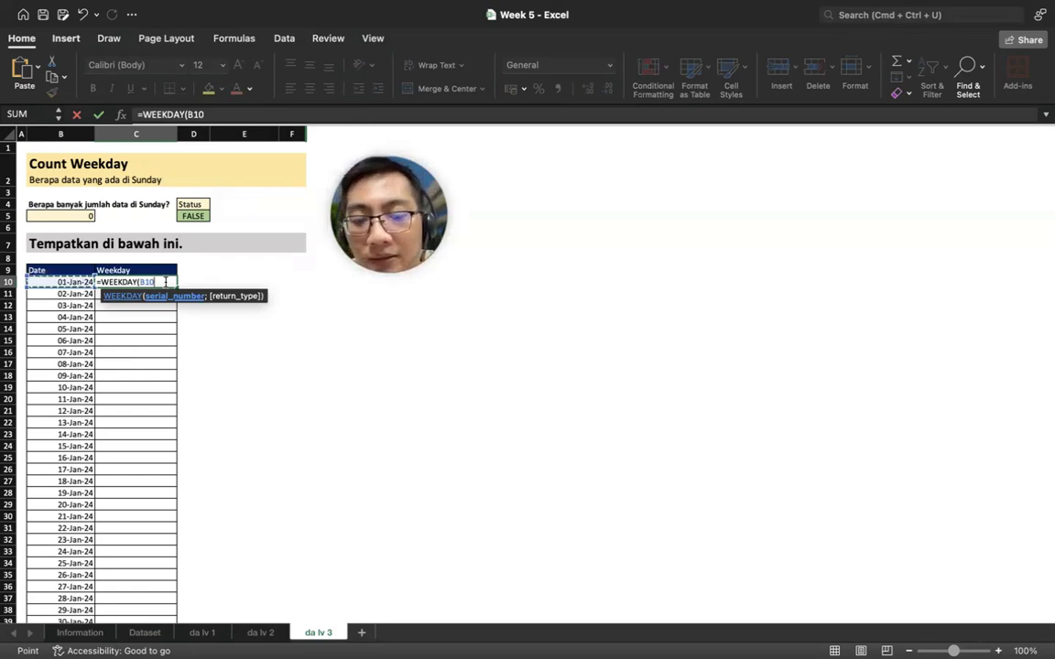
{"action": "type", "text": ";"}
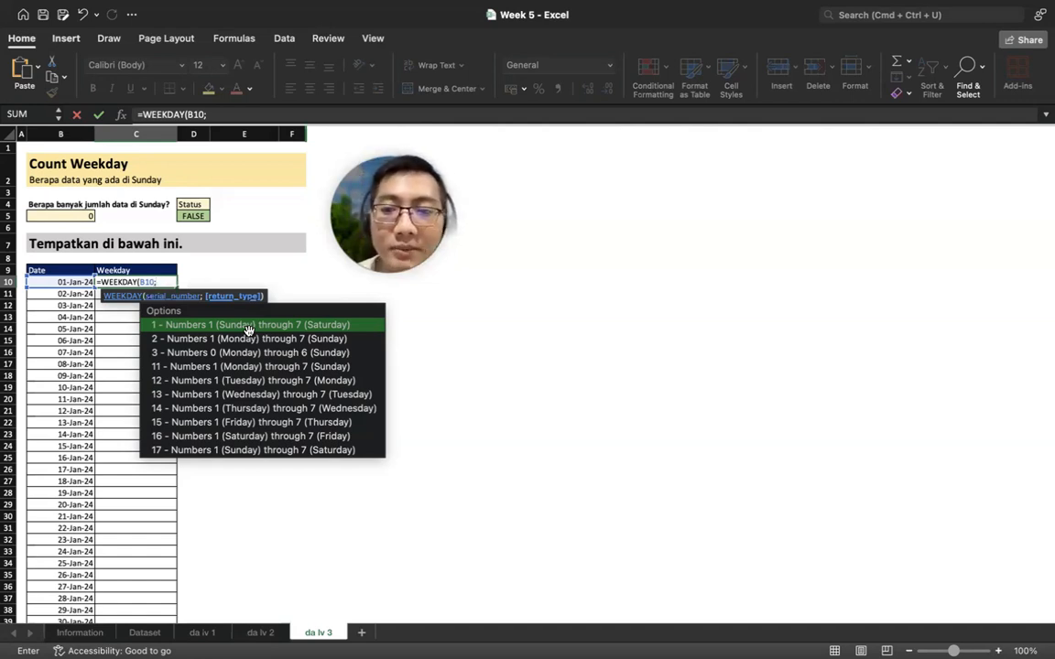
{"action": "double_click", "coordinate": [247, 327]}
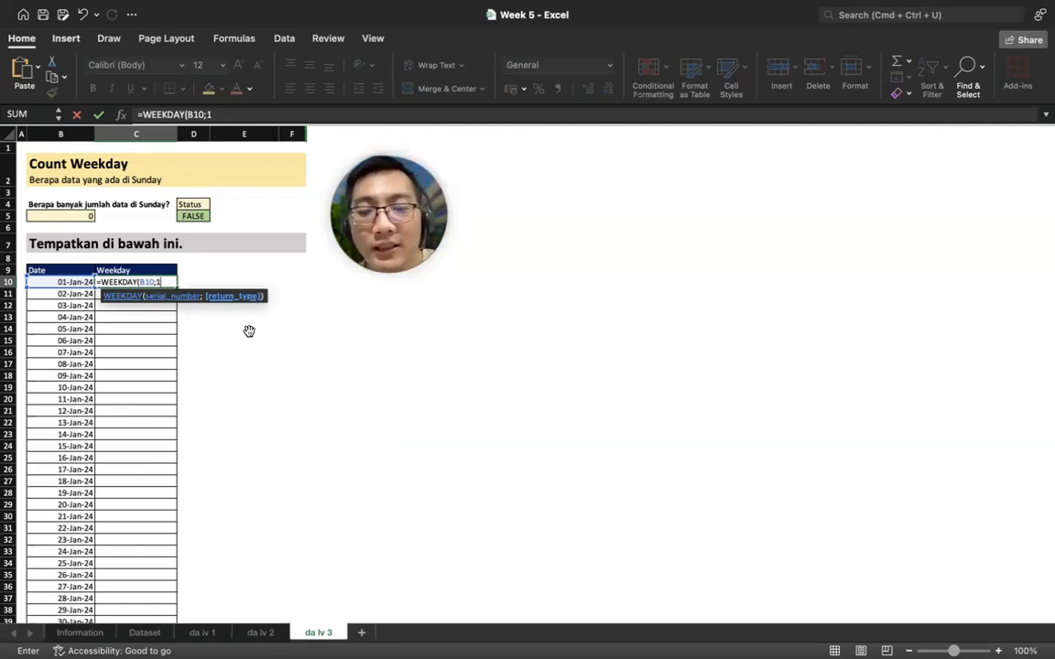
{"action": "type", "text": ")"}
{"action": "key", "text": "Return"}
Fill the WEEKDAY formula from C10 down the whole Weekday column beside the dates.
{"action": "left_click", "coordinate": [171, 283]}
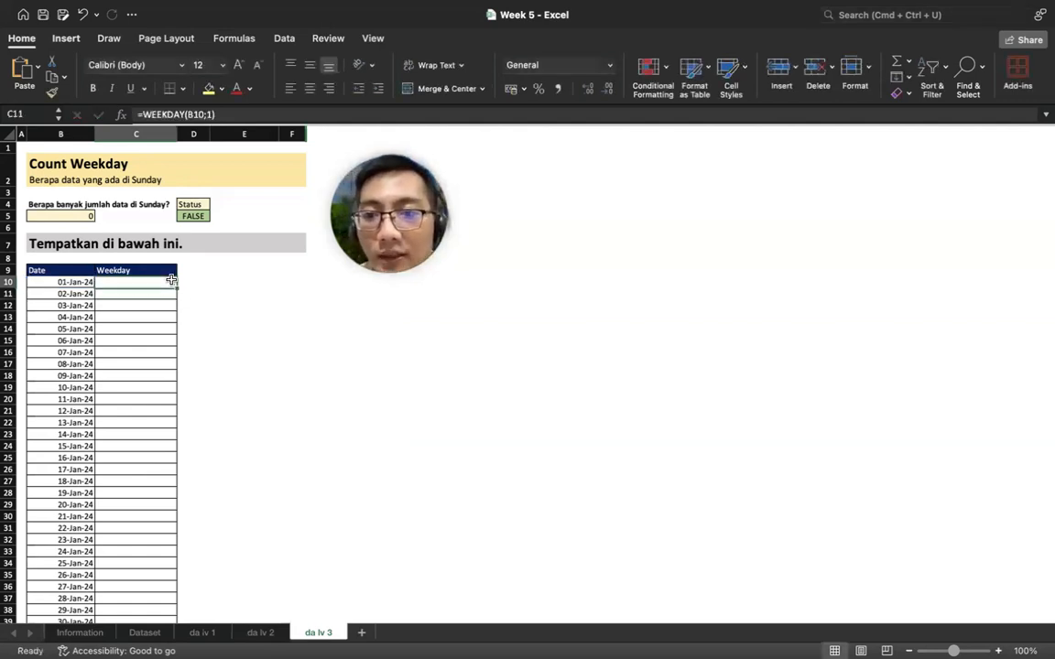
{"action": "double_click", "coordinate": [174, 286]}
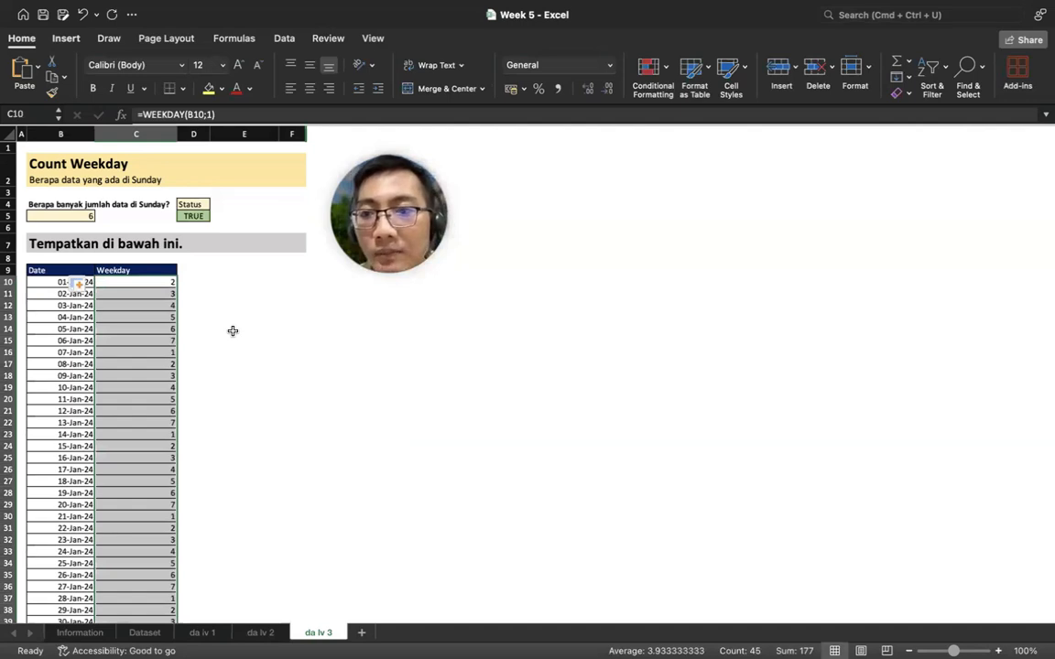
{"action": "left_click", "coordinate": [232, 331]}
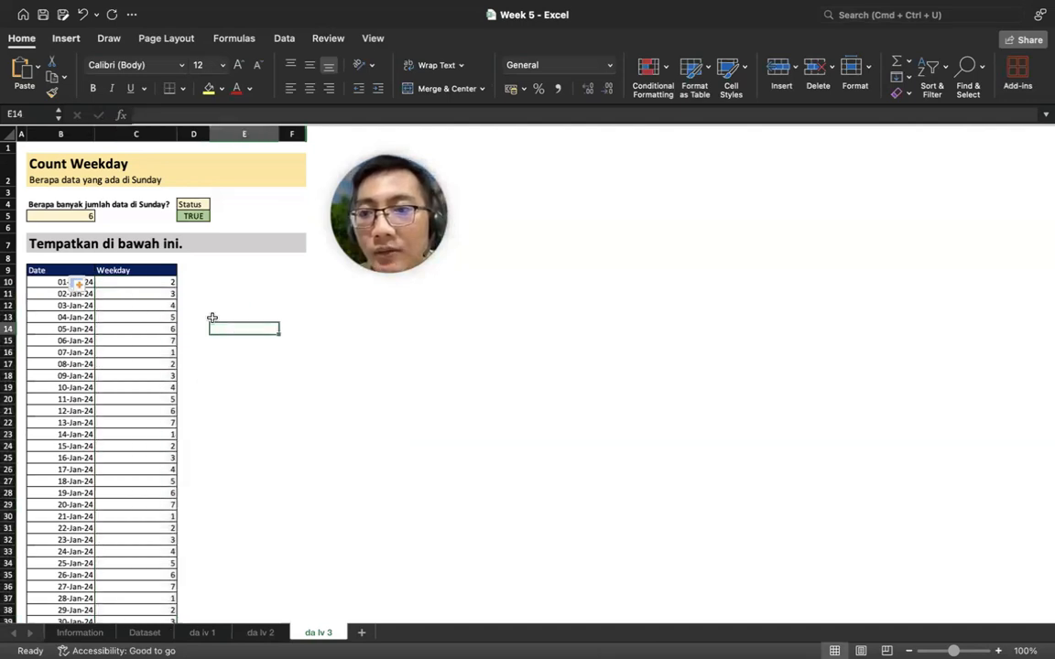
{"action": "left_click", "coordinate": [238, 277]}
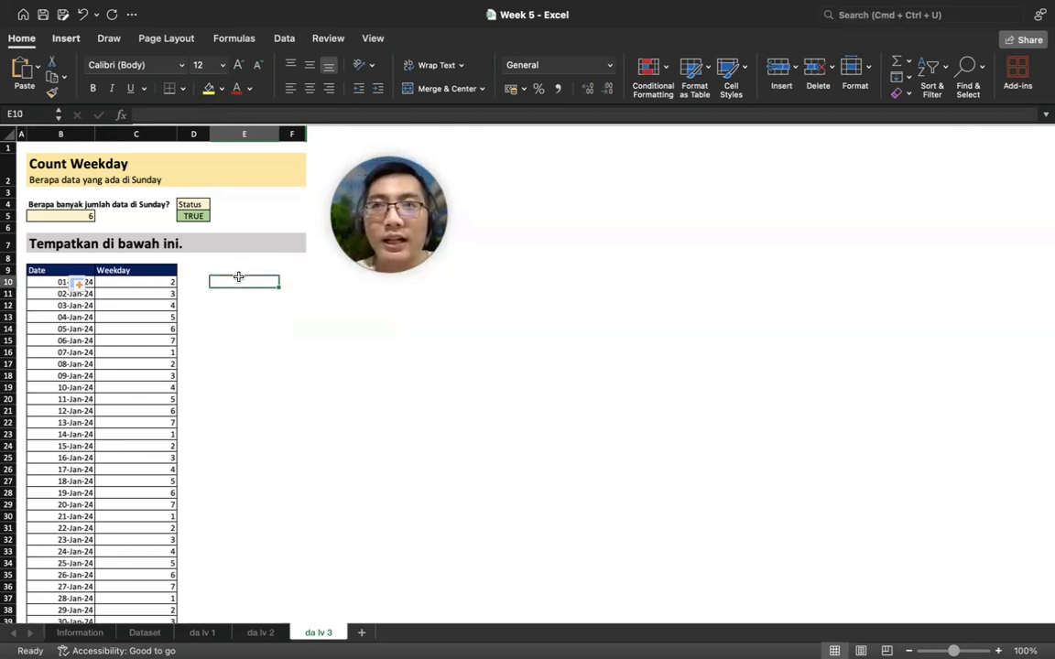